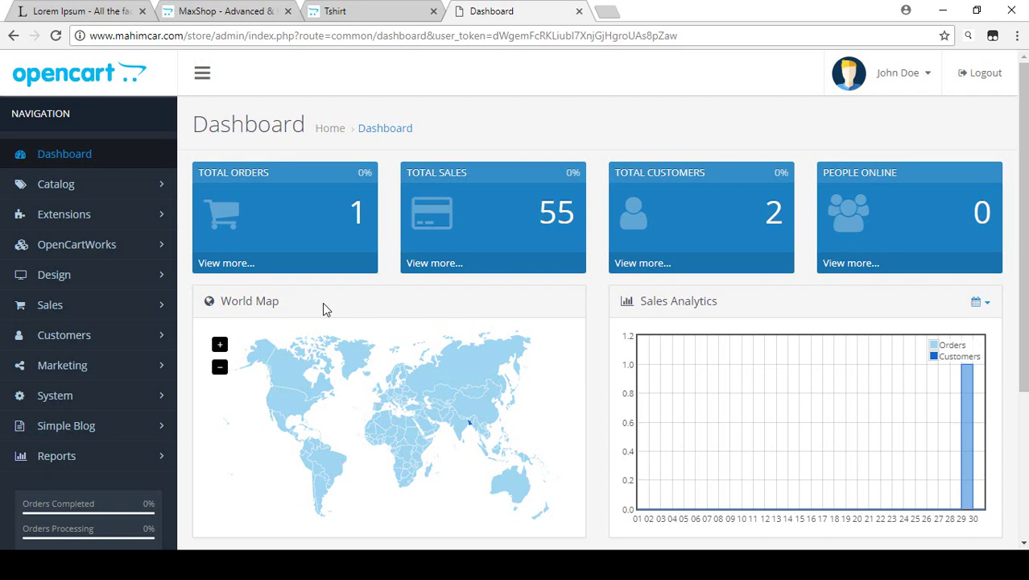
Step: Go to the storefront's Tshirt category and open the Mans Tshirt 001 product page
{"action": "left_click", "coordinate": [361, 10]}
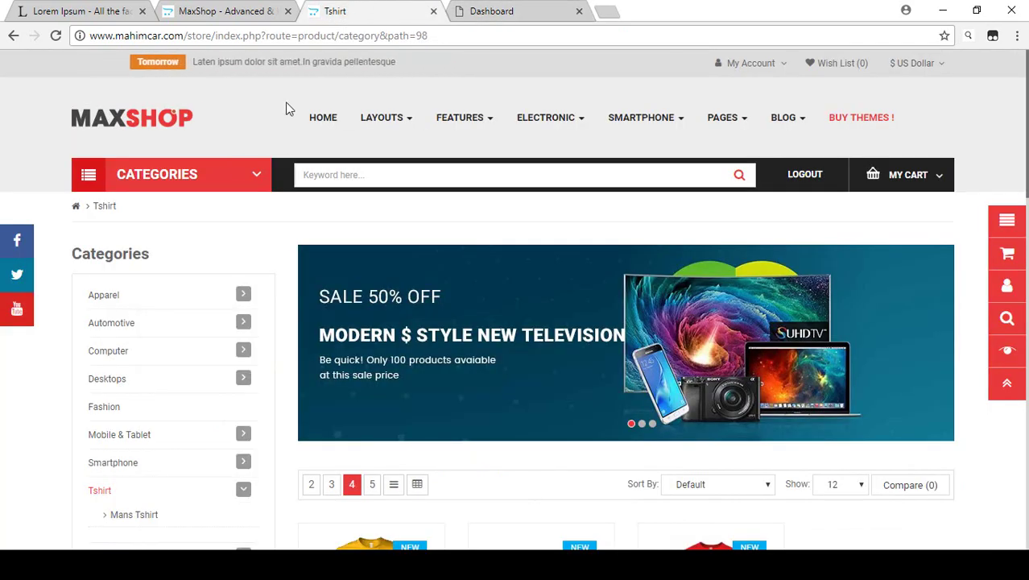
{"action": "left_click", "coordinate": [240, 172]}
{"action": "scroll", "coordinate": [80, 262], "scroll_direction": "down", "scroll_amount": 4}
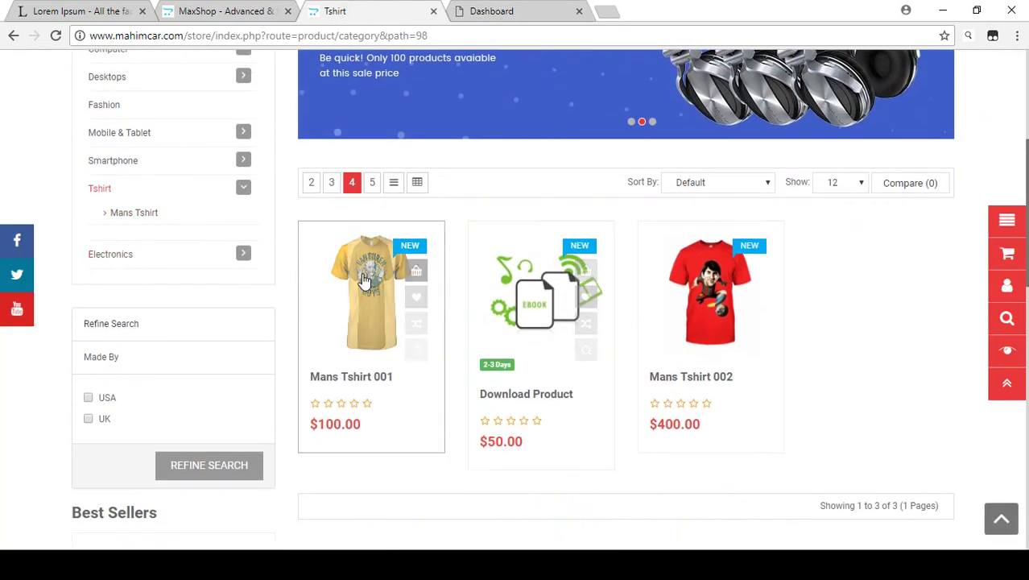
{"action": "left_click", "coordinate": [351, 314]}
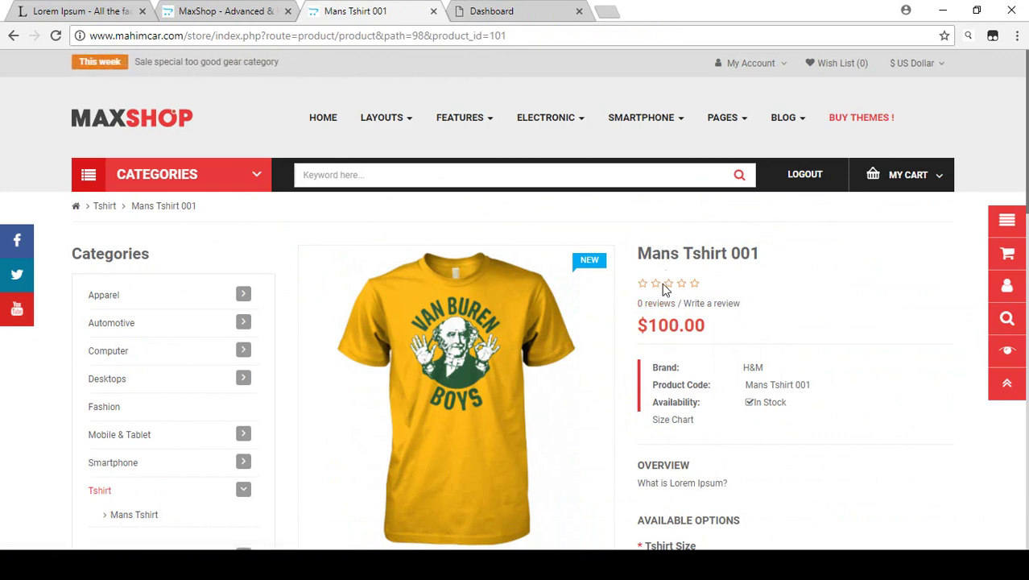
{"action": "scroll", "coordinate": [664, 289], "scroll_direction": "down", "scroll_amount": 5}
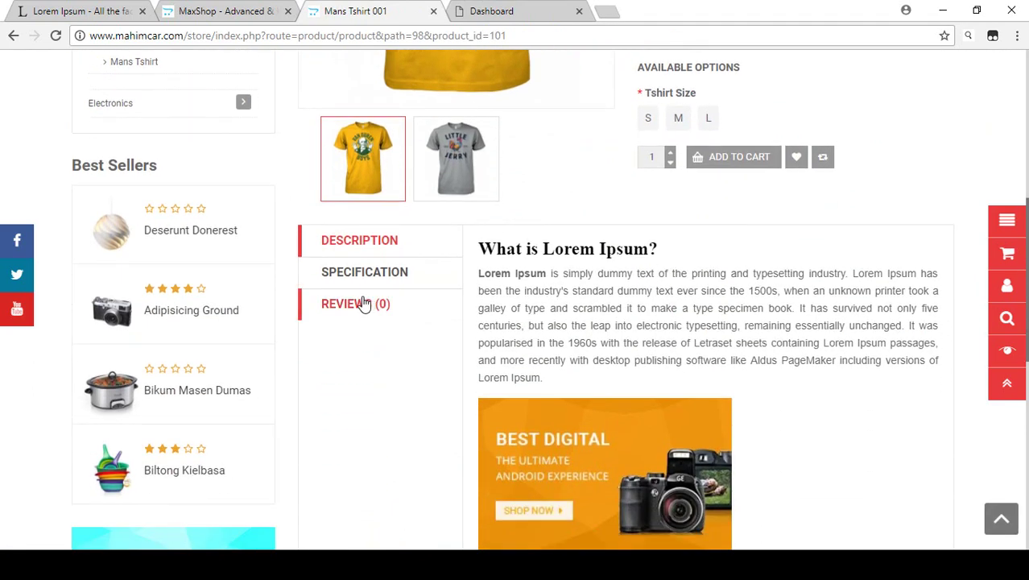
Step: Open the product's REVIEWS tab and check the prefilled reviewer name in the form
{"action": "left_click", "coordinate": [364, 302]}
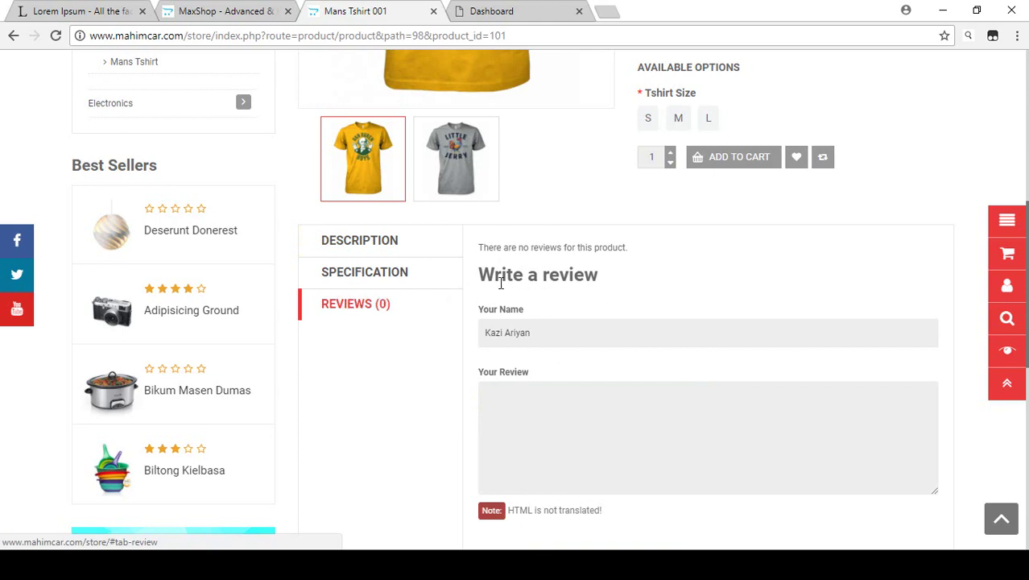
{"action": "scroll", "coordinate": [523, 322], "scroll_direction": "down", "scroll_amount": 1}
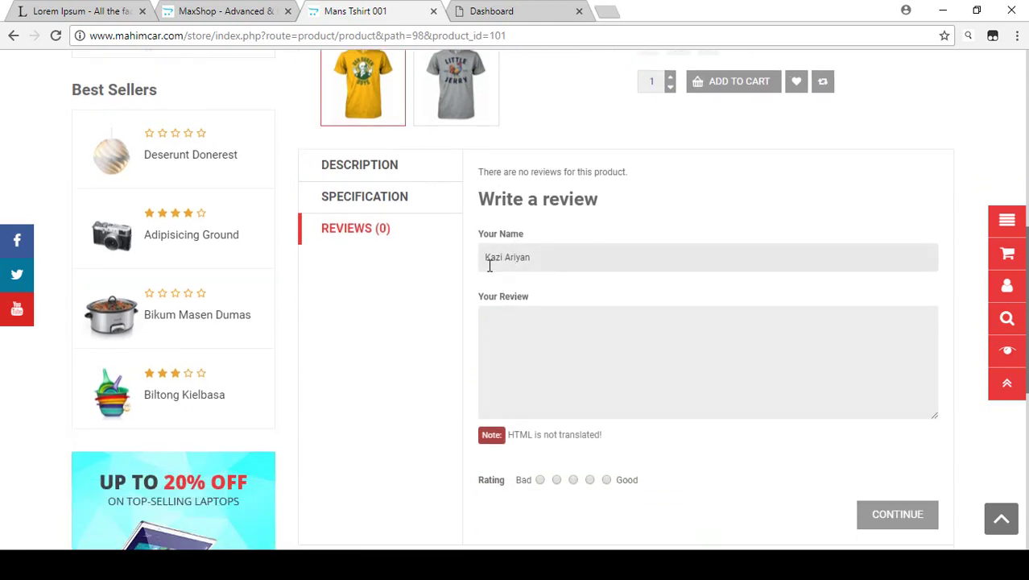
{"action": "triple_click", "coordinate": [487, 260]}
{"action": "left_click", "coordinate": [535, 261]}
{"action": "scroll", "coordinate": [536, 270], "scroll_direction": "up", "scroll_amount": 6}
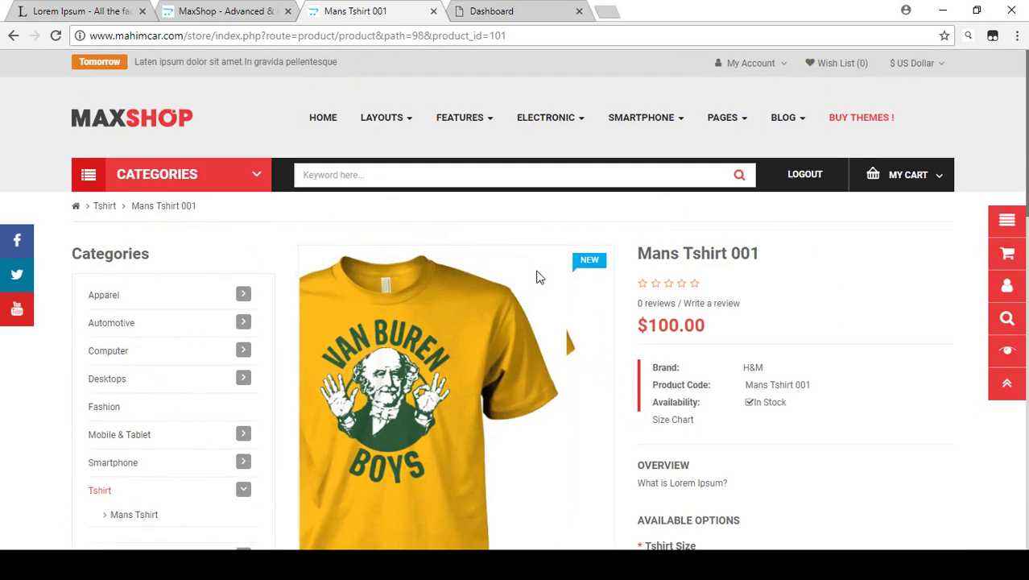
Step: Check the customer's account menu, then scroll back down to the Write a review form
{"action": "left_click", "coordinate": [751, 63]}
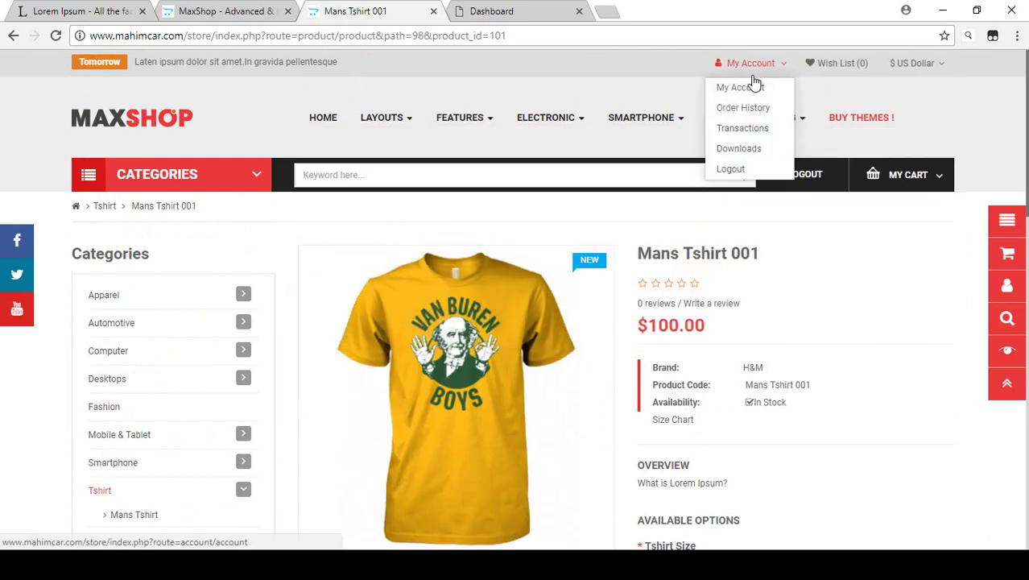
{"action": "scroll", "coordinate": [748, 149], "scroll_direction": "down", "scroll_amount": 6}
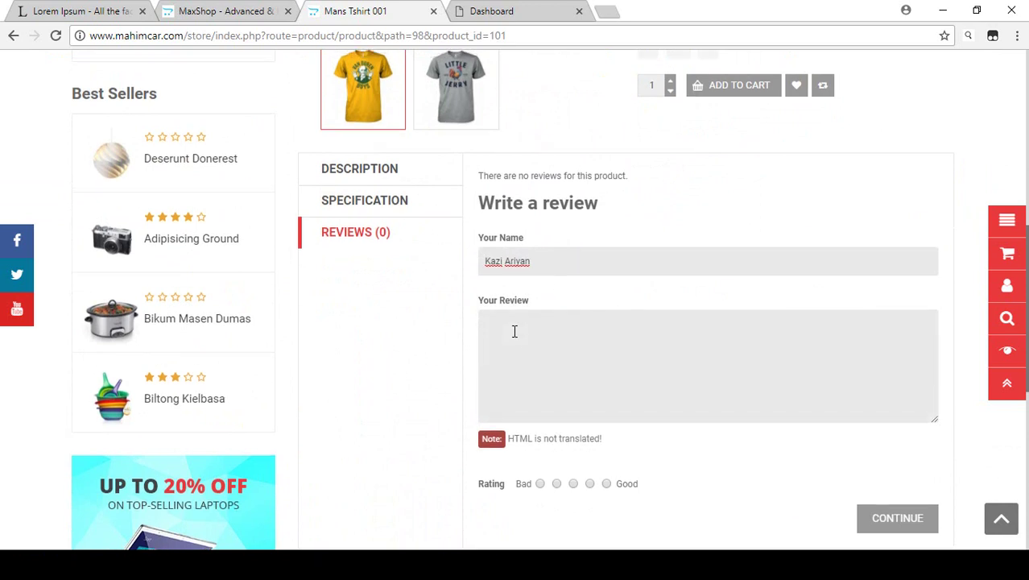
{"action": "scroll", "coordinate": [515, 331], "scroll_direction": "up", "scroll_amount": 4}
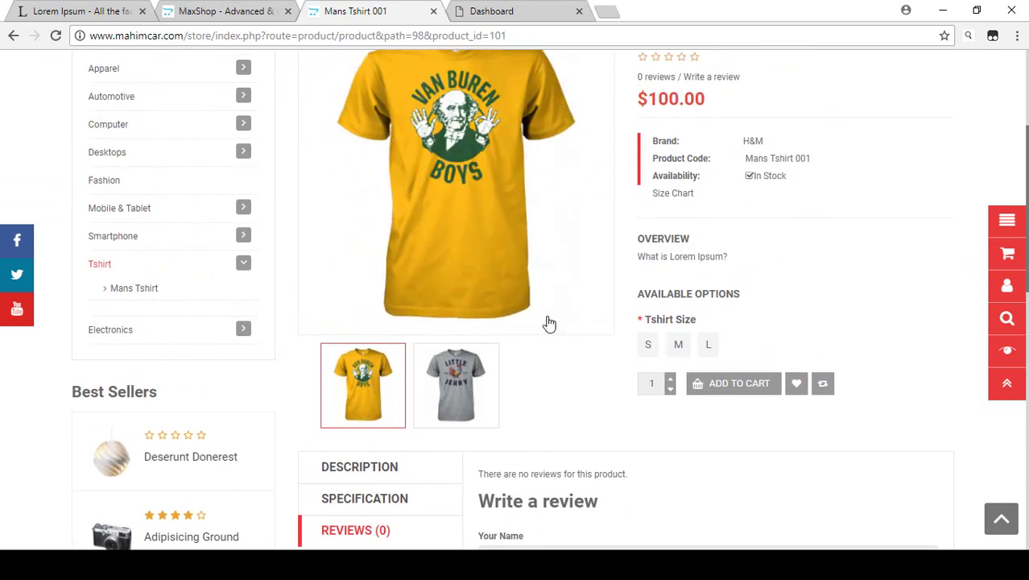
{"action": "scroll", "coordinate": [547, 322], "scroll_direction": "down", "scroll_amount": 4}
Step: In Your Review, write that the tshirt is very good
{"action": "left_click", "coordinate": [554, 335]}
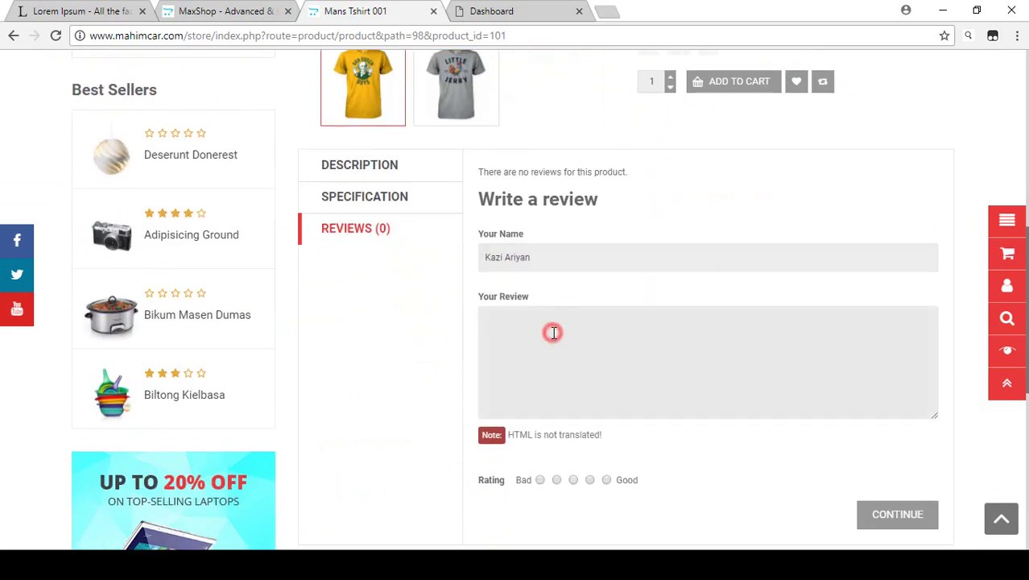
{"action": "type", "text": "Th"}
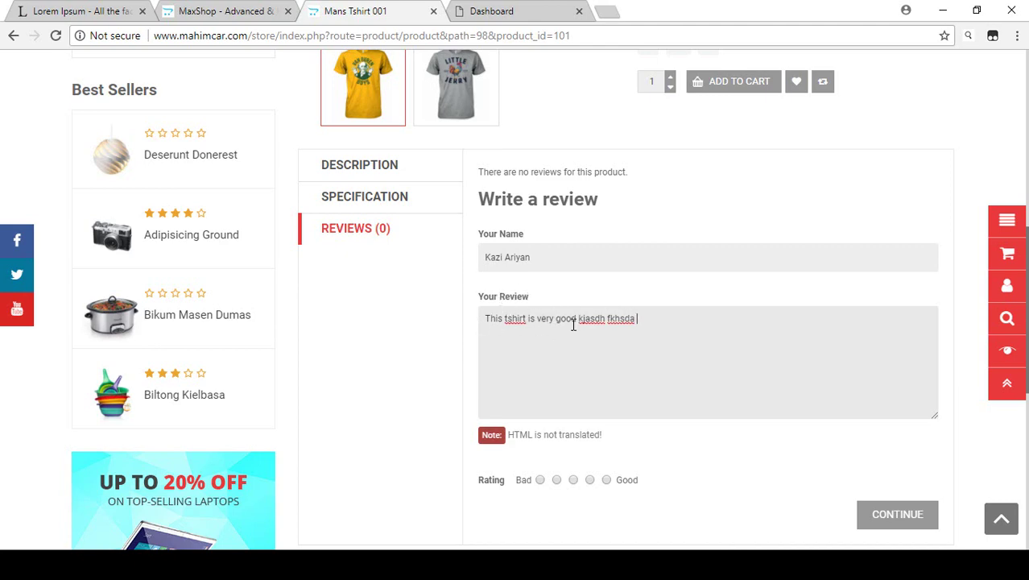
{"action": "scroll", "coordinate": [509, 302], "scroll_direction": "up", "scroll_amount": 3}
{"action": "scroll", "coordinate": [510, 294], "scroll_direction": "down", "scroll_amount": 4}
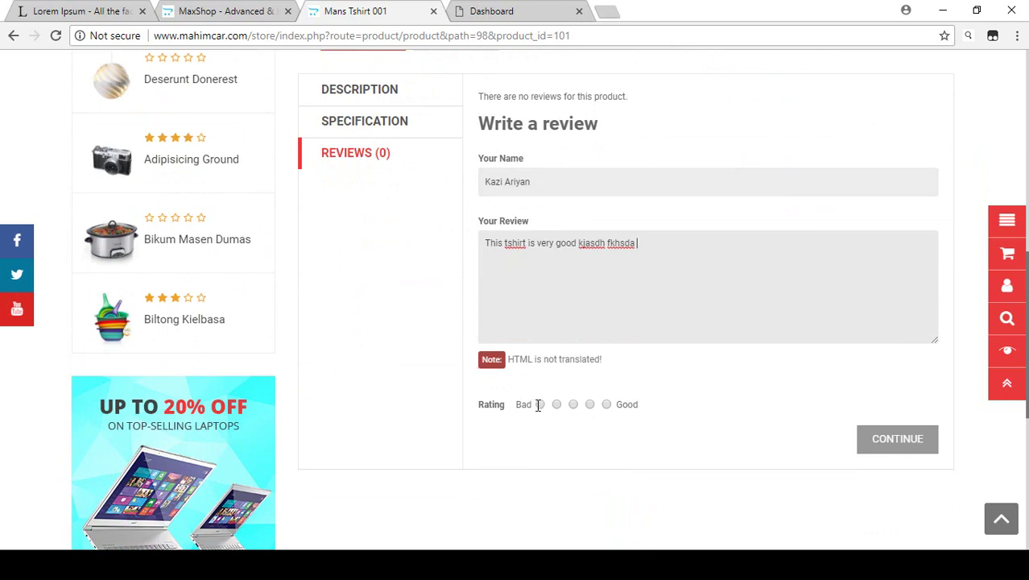
Step: Give the review a five-star Good rating and submit it for approval
{"action": "left_click", "coordinate": [606, 405]}
{"action": "scroll", "coordinate": [564, 358], "scroll_direction": "up", "scroll_amount": 2}
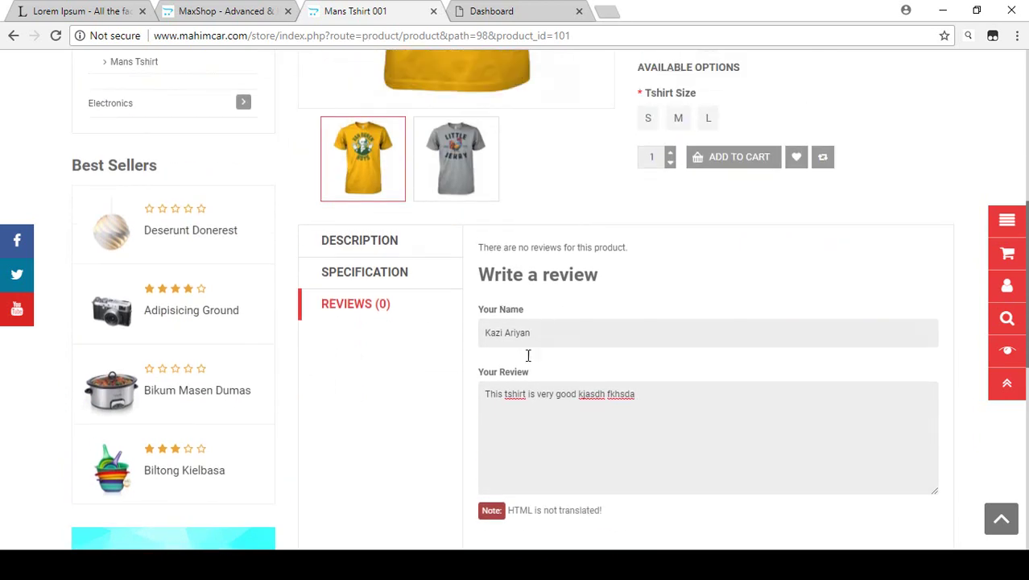
{"action": "scroll", "coordinate": [580, 395], "scroll_direction": "down", "scroll_amount": 2}
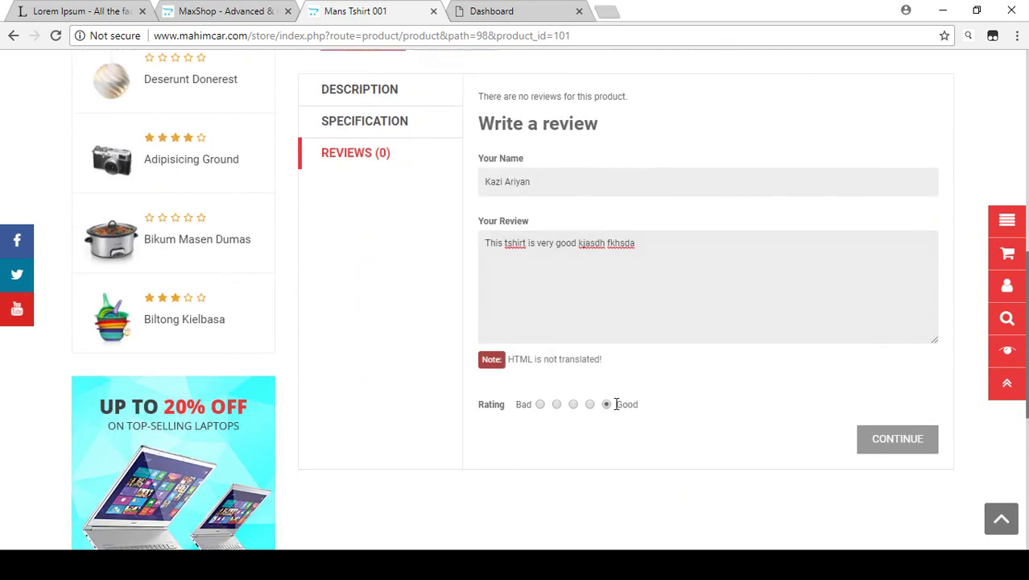
{"action": "left_click", "coordinate": [882, 439]}
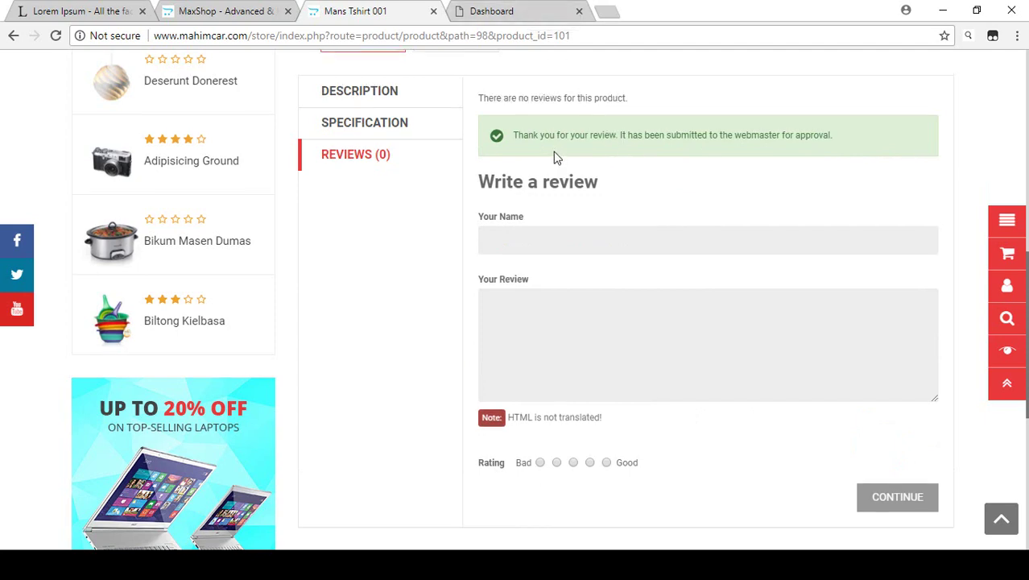
Step: Read the approval message, then return to the OpenCart admin Dashboard tab
{"action": "scroll", "coordinate": [554, 156], "scroll_direction": "up", "scroll_amount": 6}
{"action": "scroll", "coordinate": [723, 215], "scroll_direction": "up", "scroll_amount": 2}
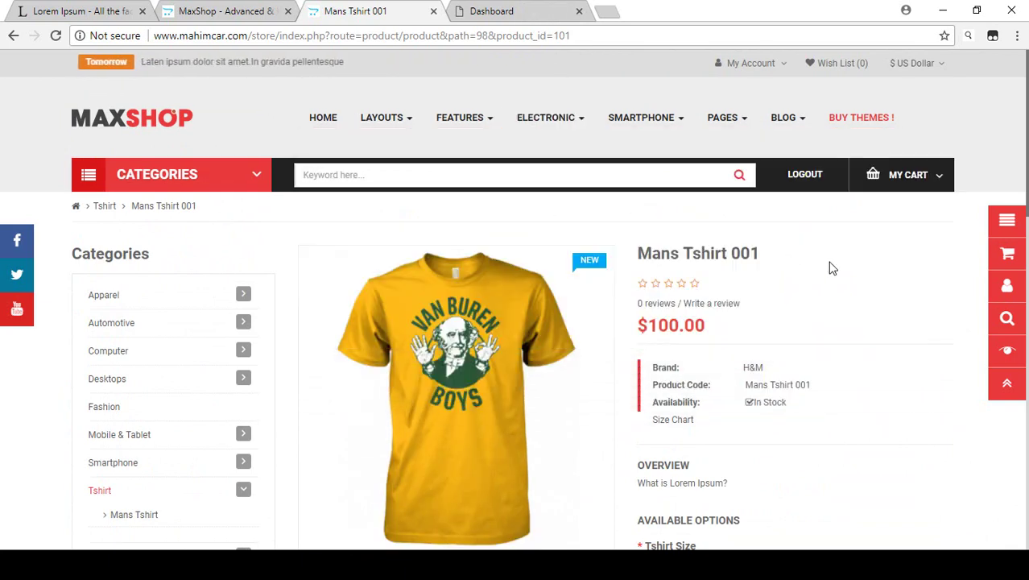
{"action": "scroll", "coordinate": [730, 302], "scroll_direction": "down", "scroll_amount": 1}
{"action": "scroll", "coordinate": [731, 302], "scroll_direction": "up", "scroll_amount": 1}
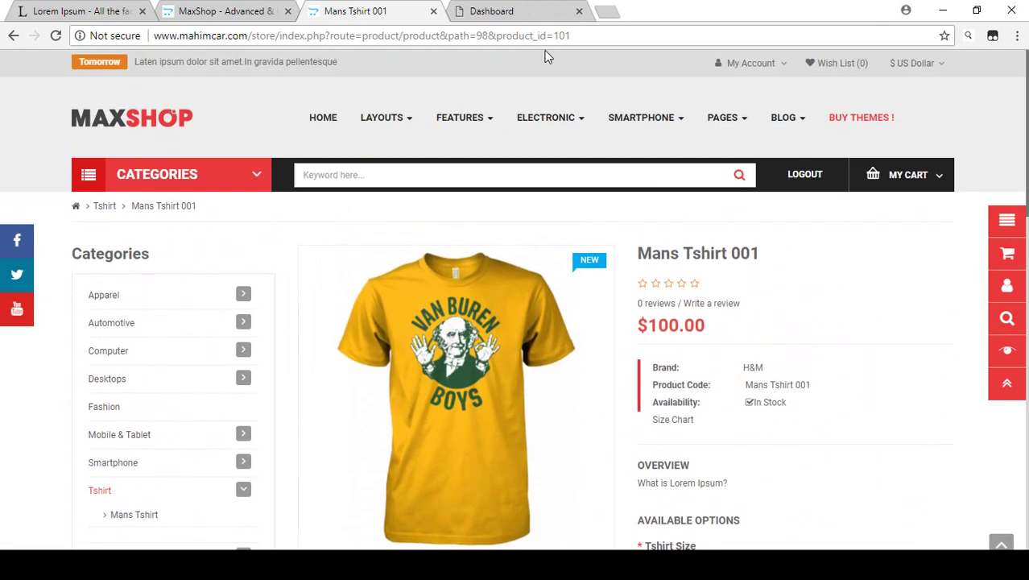
{"action": "left_click", "coordinate": [500, 10]}
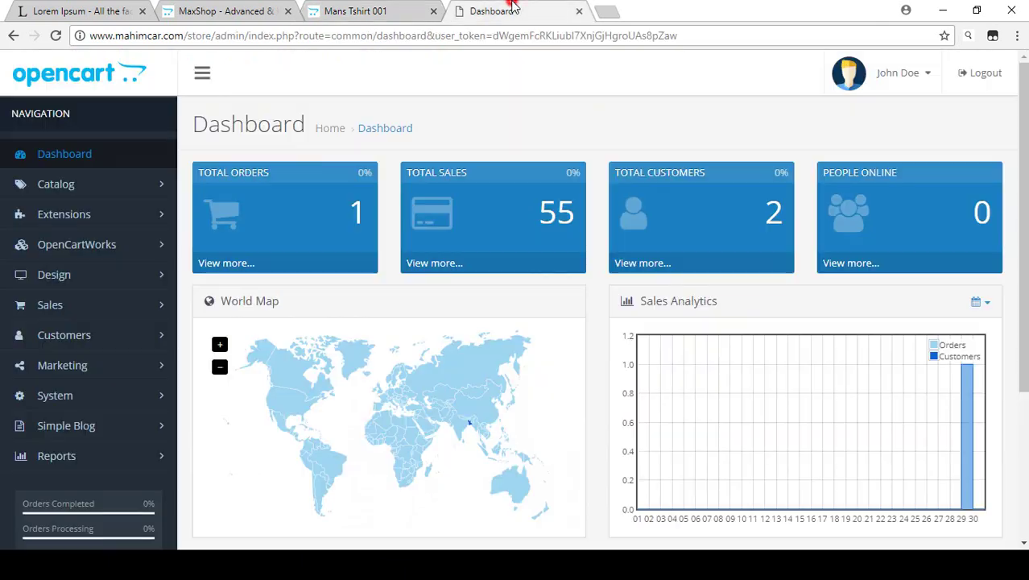
Step: Open Catalog > Reviews and highlight the Disabled Mans Tshirt 001 review's product name
{"action": "left_click", "coordinate": [70, 190]}
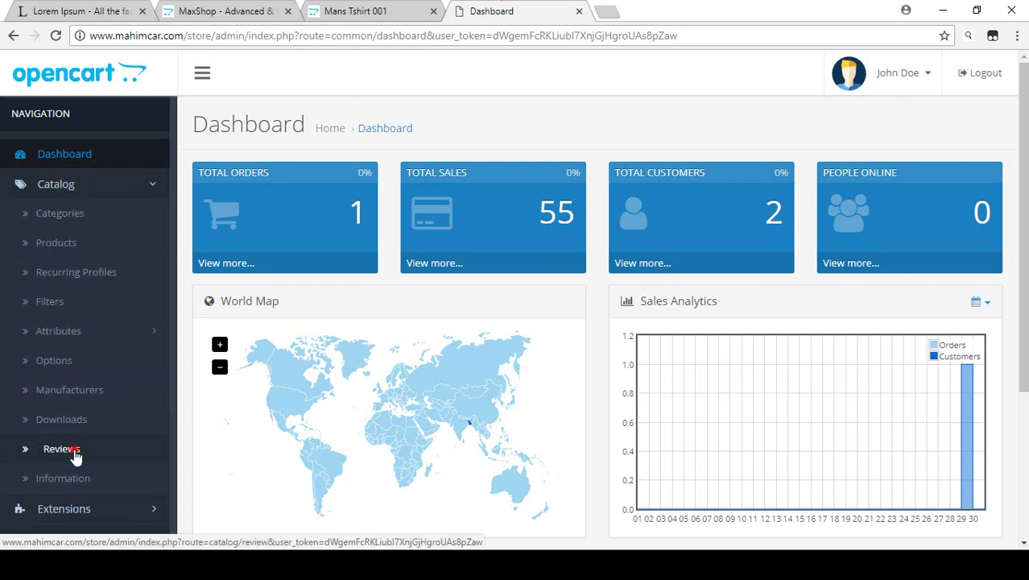
{"action": "left_click", "coordinate": [75, 455]}
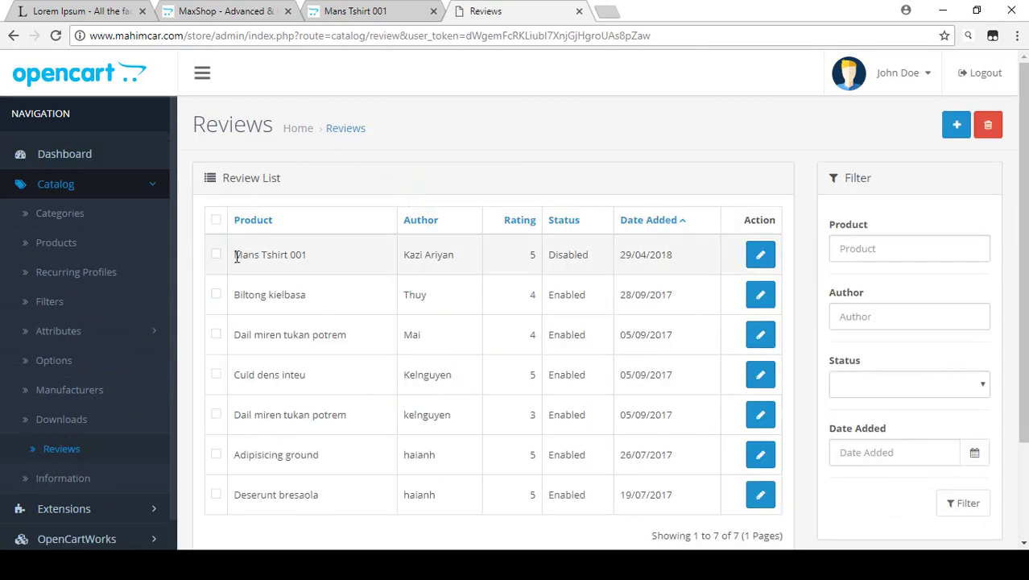
{"action": "left_click_drag", "start_coordinate": [235, 256], "coordinate": [327, 258]}
{"action": "left_click", "coordinate": [370, 12]}
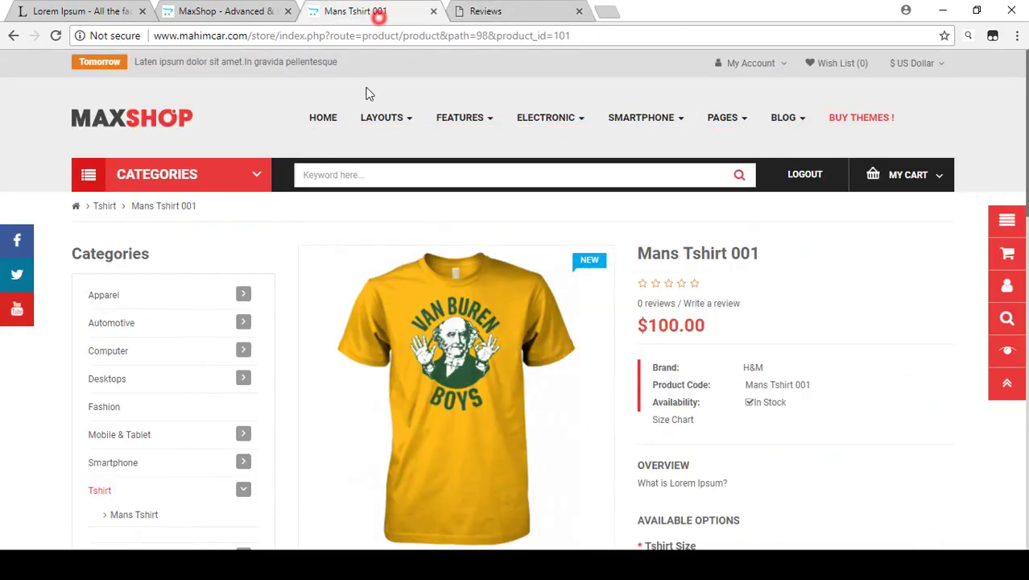
{"action": "left_click_drag", "start_coordinate": [641, 253], "coordinate": [769, 252]}
{"action": "left_click", "coordinate": [524, 12]}
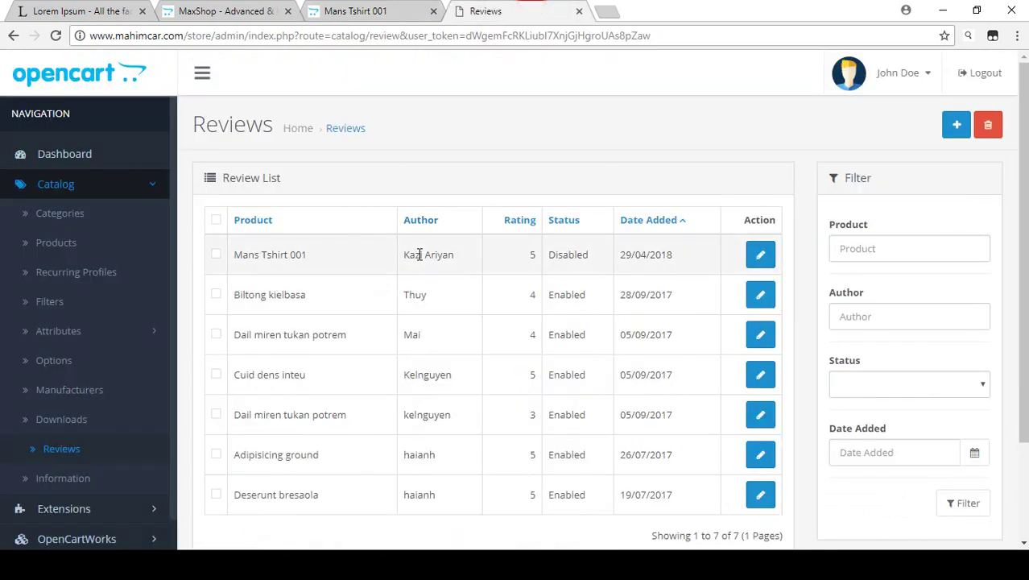
{"action": "double_click", "coordinate": [553, 255]}
{"action": "left_click", "coordinate": [591, 253]}
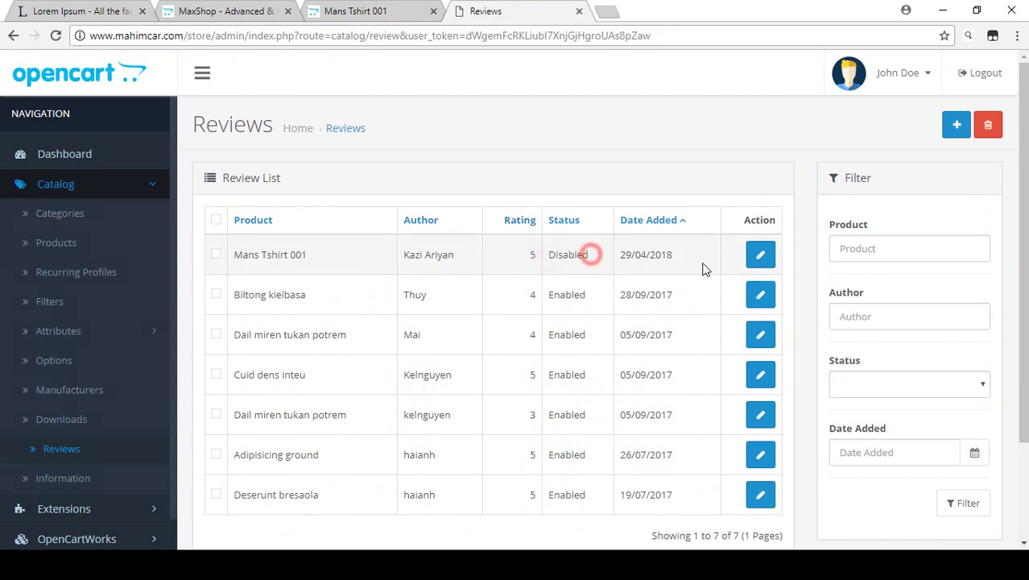
{"action": "left_click", "coordinate": [761, 256]}
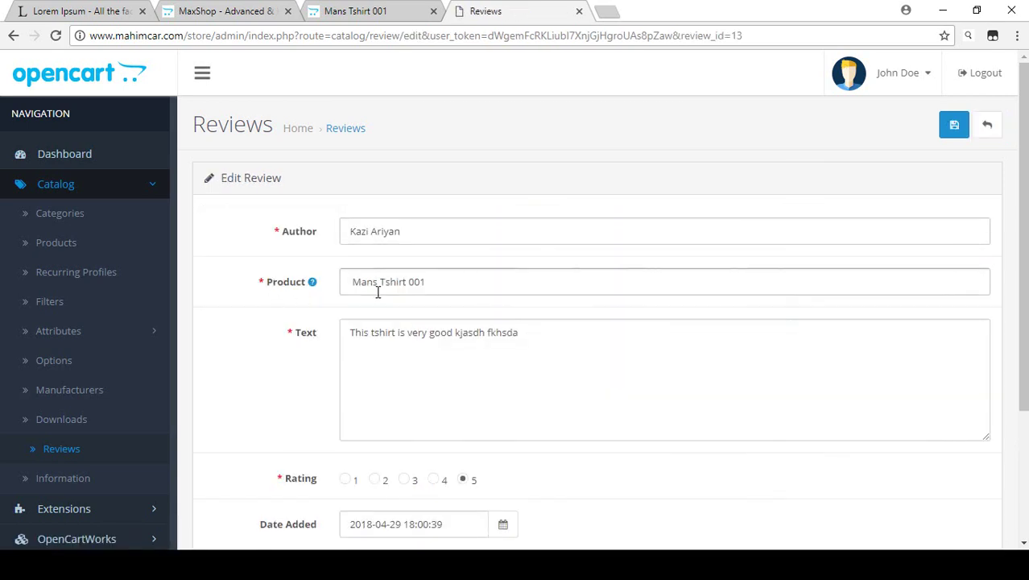
{"action": "scroll", "coordinate": [378, 293], "scroll_direction": "down", "scroll_amount": 1}
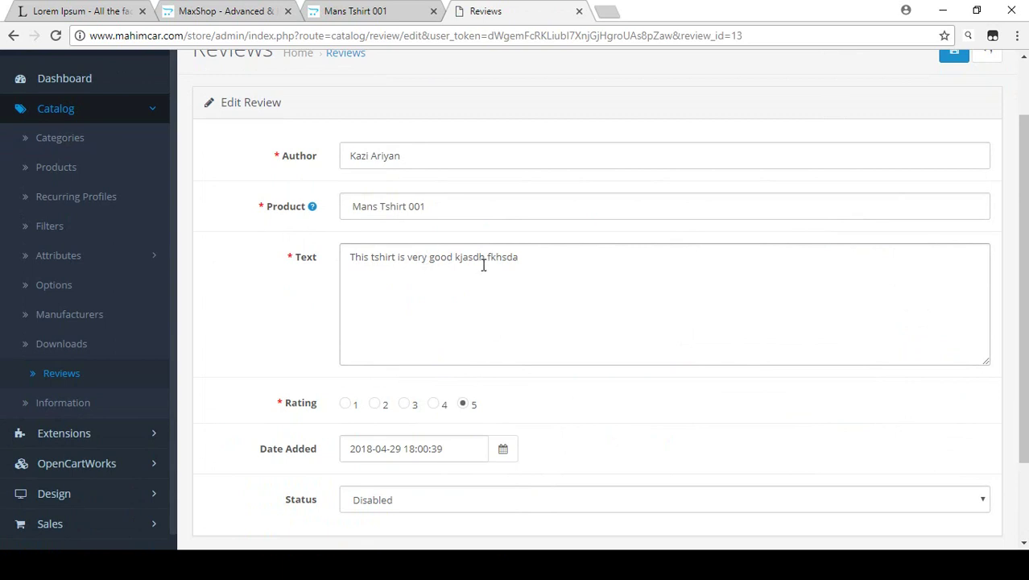
{"action": "scroll", "coordinate": [483, 266], "scroll_direction": "down", "scroll_amount": 2}
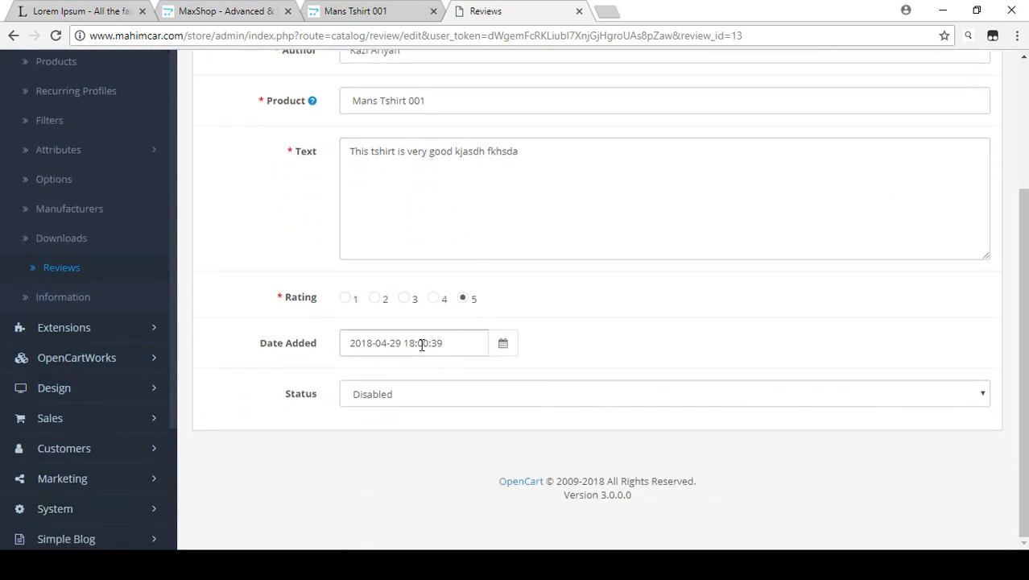
{"action": "left_click", "coordinate": [348, 11]}
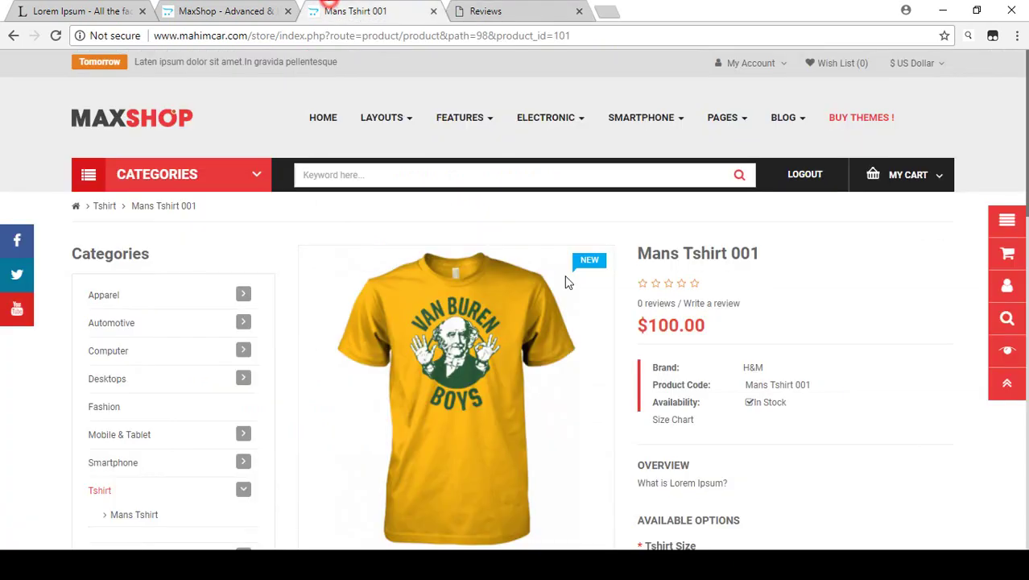
{"action": "scroll", "coordinate": [709, 333], "scroll_direction": "down", "scroll_amount": 3}
{"action": "scroll", "coordinate": [679, 344], "scroll_direction": "down", "scroll_amount": 5}
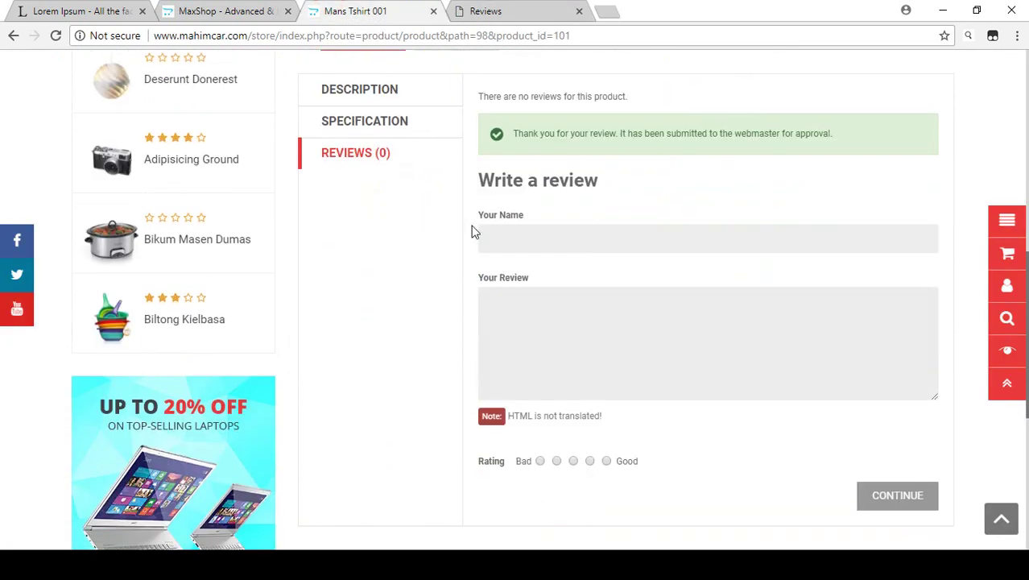
{"action": "scroll", "coordinate": [167, 142], "scroll_direction": "up", "scroll_amount": 6}
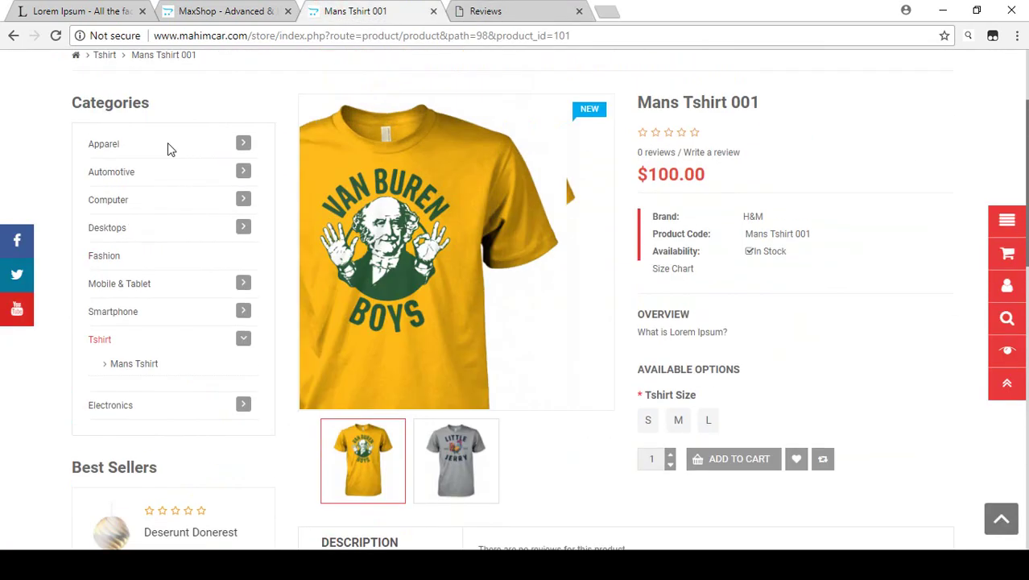
{"action": "left_click", "coordinate": [55, 36]}
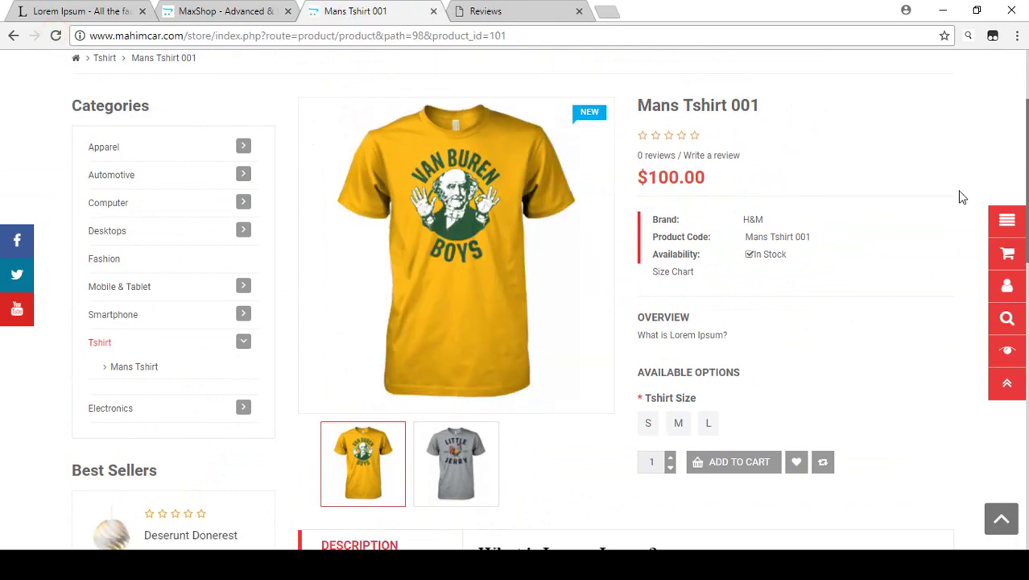
{"action": "scroll", "coordinate": [954, 193], "scroll_direction": "down", "scroll_amount": 3}
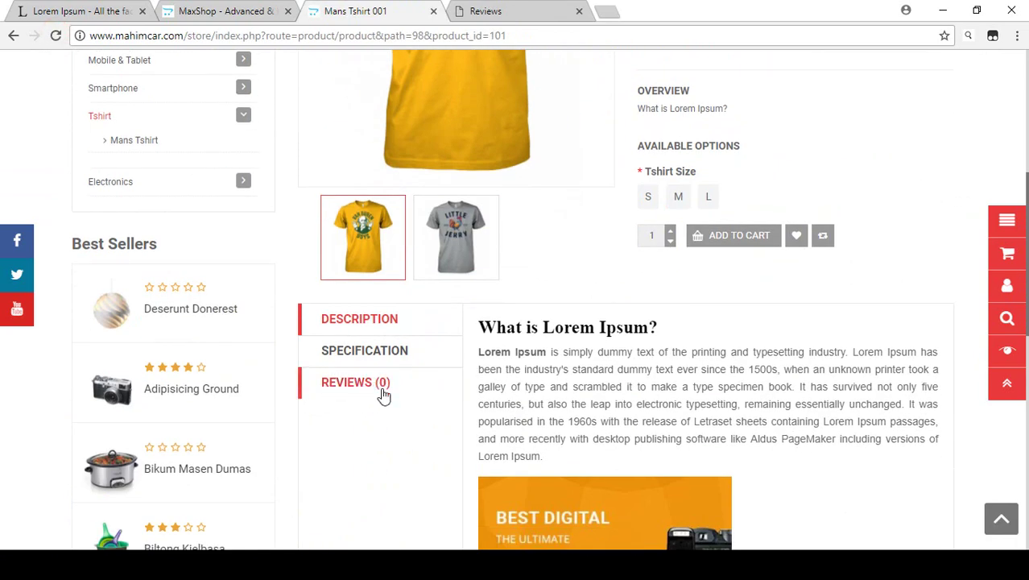
Step: Set the review's Status to Enabled, save it, and reload the storefront product page
{"action": "left_click", "coordinate": [508, 11]}
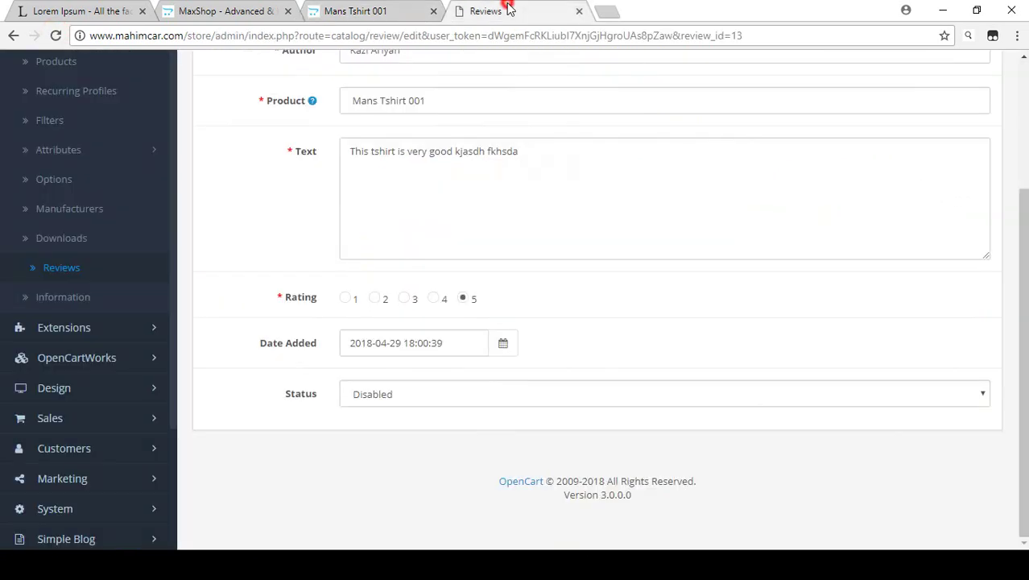
{"action": "left_click", "coordinate": [368, 396]}
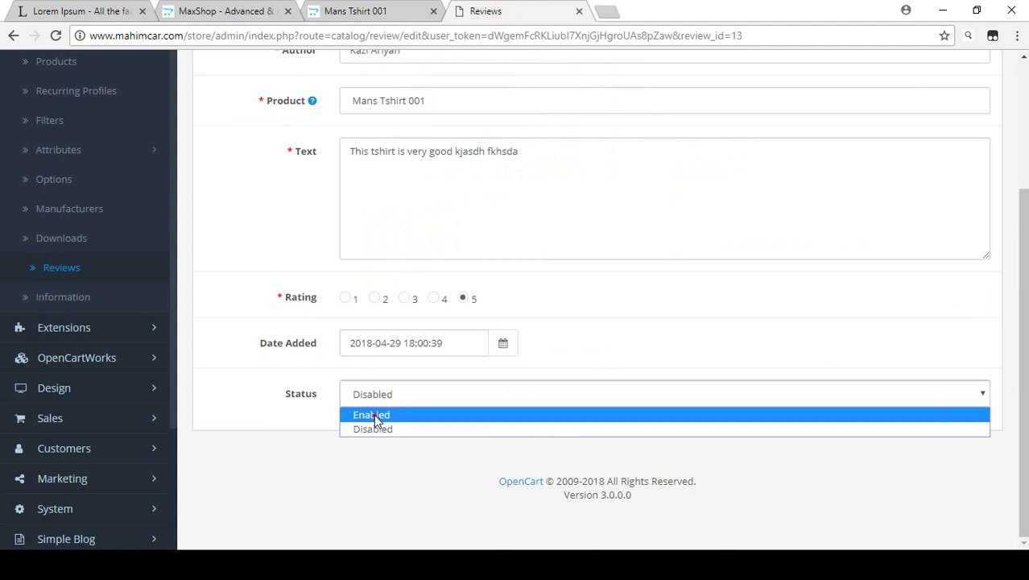
{"action": "left_click", "coordinate": [371, 414]}
{"action": "scroll", "coordinate": [770, 346], "scroll_direction": "up", "scroll_amount": 3}
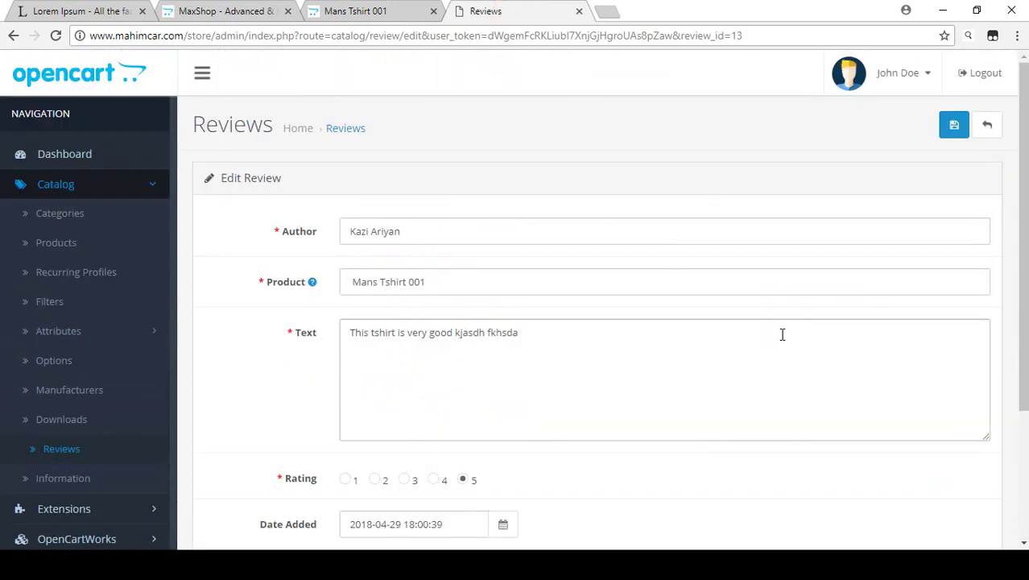
{"action": "left_click", "coordinate": [950, 126]}
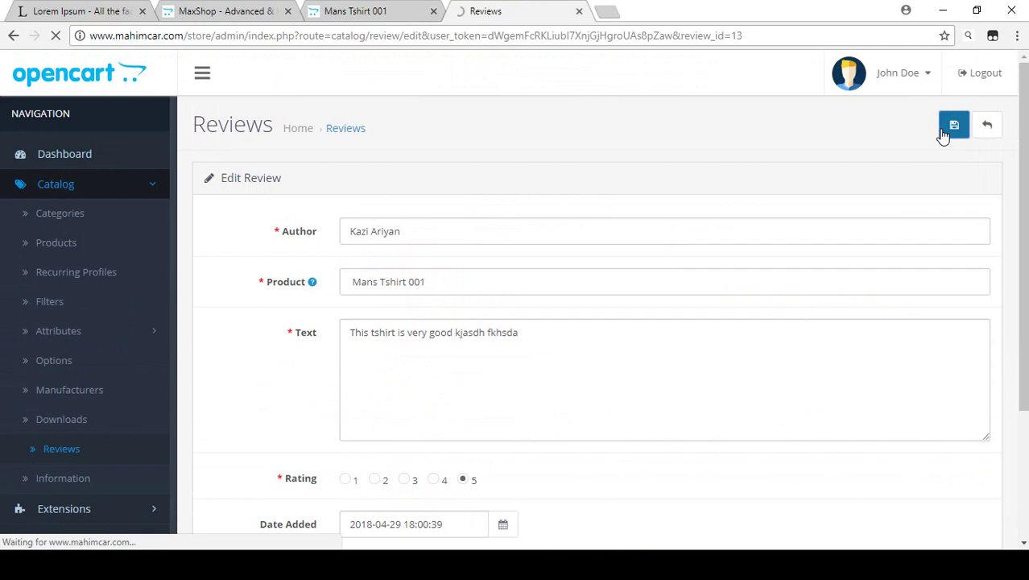
{"action": "left_click", "coordinate": [342, 11]}
{"action": "left_click", "coordinate": [56, 35]}
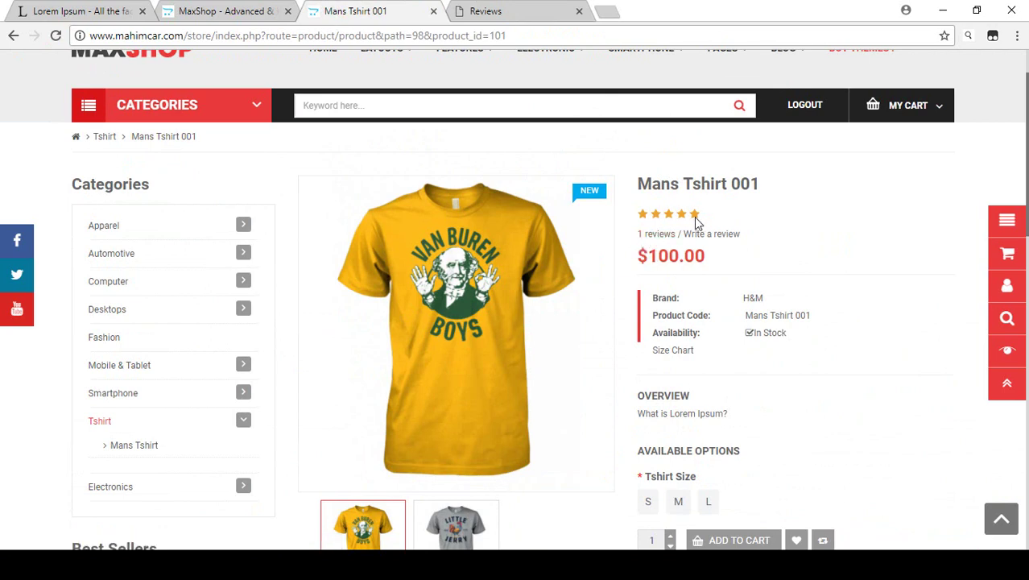
Step: View the five-star review under REVIEWS (1), then return to the admin Reviews list
{"action": "scroll", "coordinate": [696, 224], "scroll_direction": "down", "scroll_amount": 5}
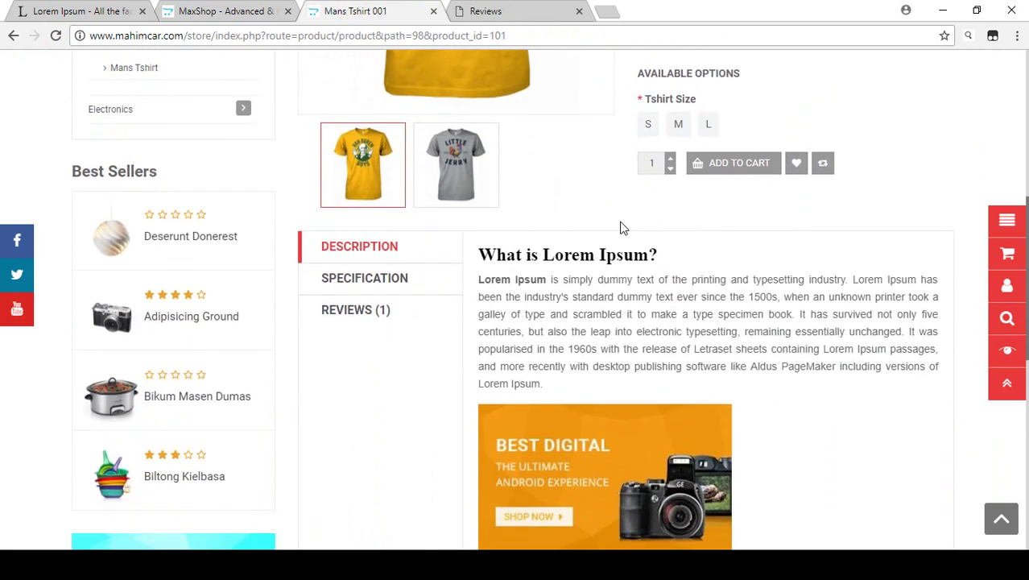
{"action": "left_click", "coordinate": [351, 317]}
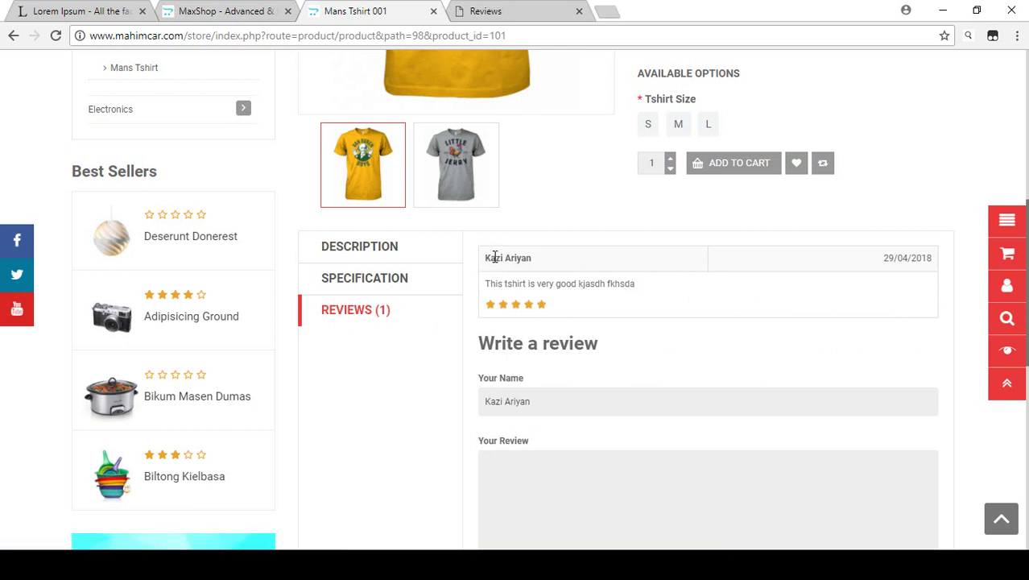
{"action": "left_click_drag", "start_coordinate": [483, 284], "coordinate": [635, 285]}
{"action": "left_click", "coordinate": [548, 310]}
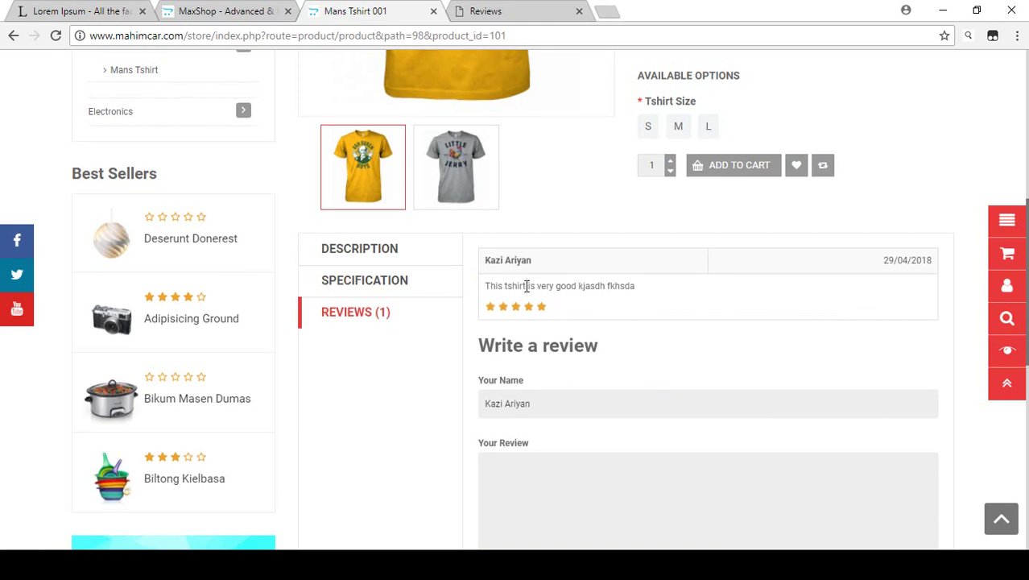
{"action": "scroll", "coordinate": [527, 286], "scroll_direction": "up", "scroll_amount": 2}
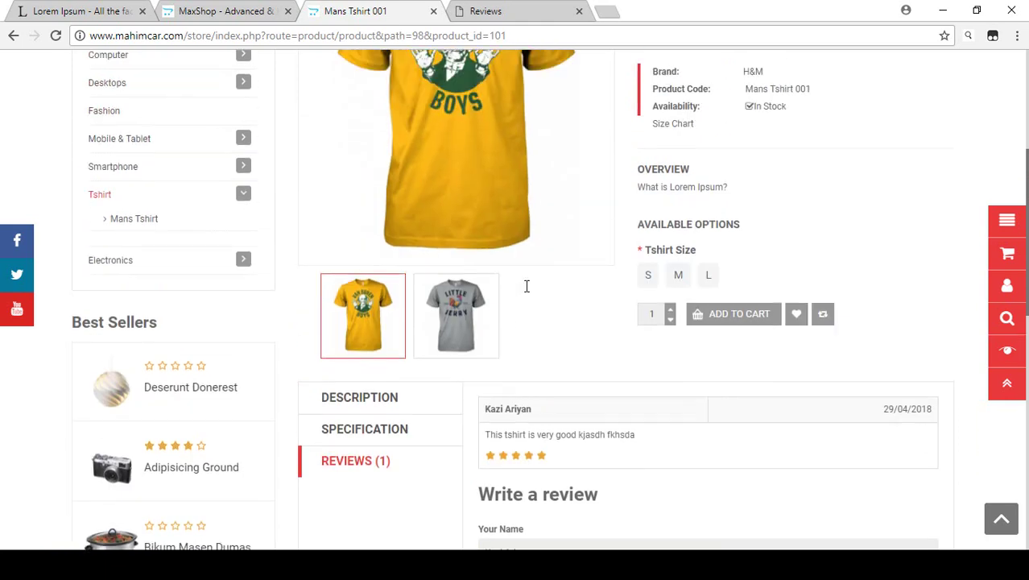
{"action": "left_click", "coordinate": [484, 10]}
{"action": "scroll", "coordinate": [96, 418], "scroll_direction": "down", "scroll_amount": 2}
{"action": "scroll", "coordinate": [97, 417], "scroll_direction": "down", "scroll_amount": 2}
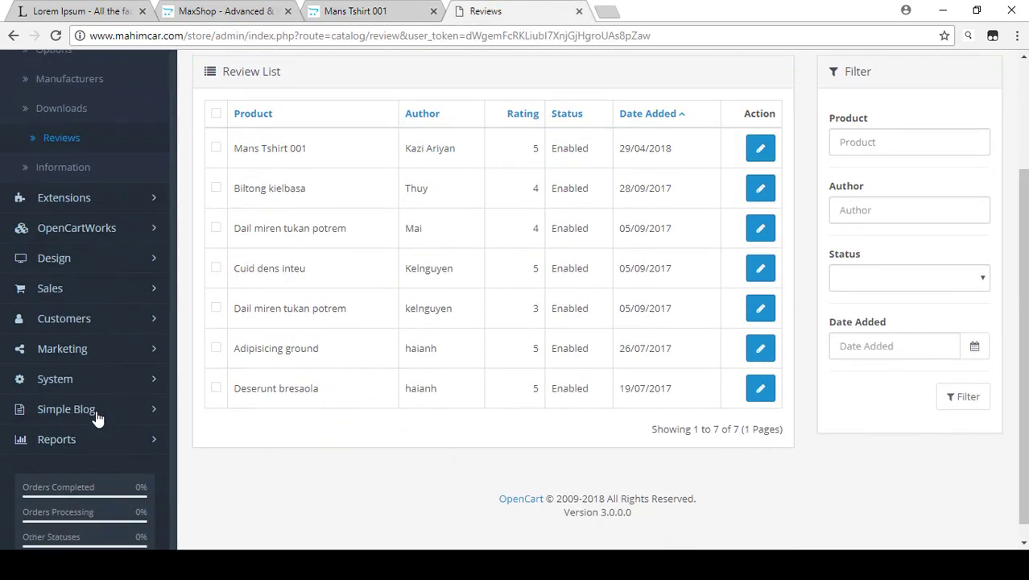
{"action": "left_click", "coordinate": [78, 379]}
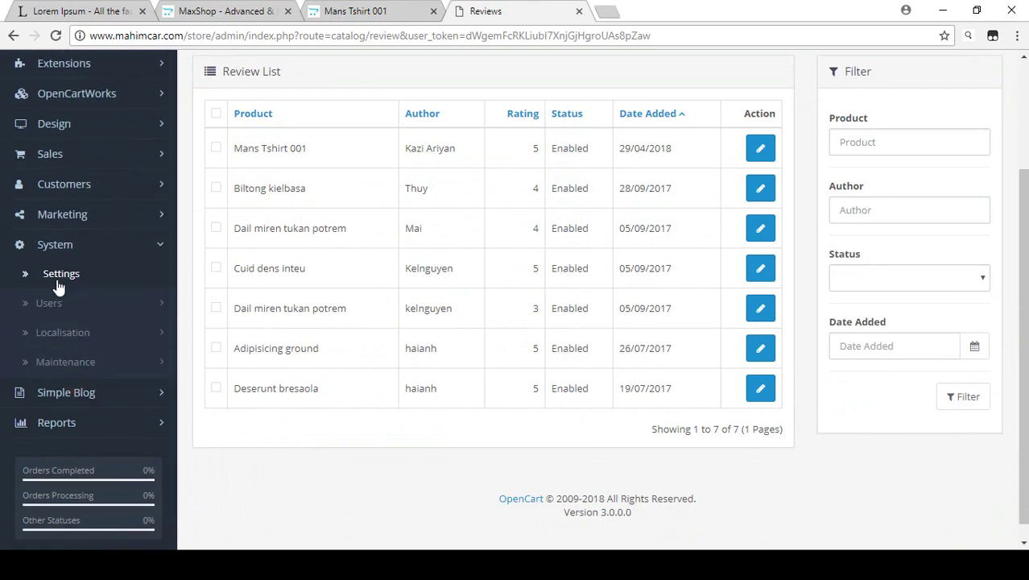
{"action": "left_click", "coordinate": [355, 11]}
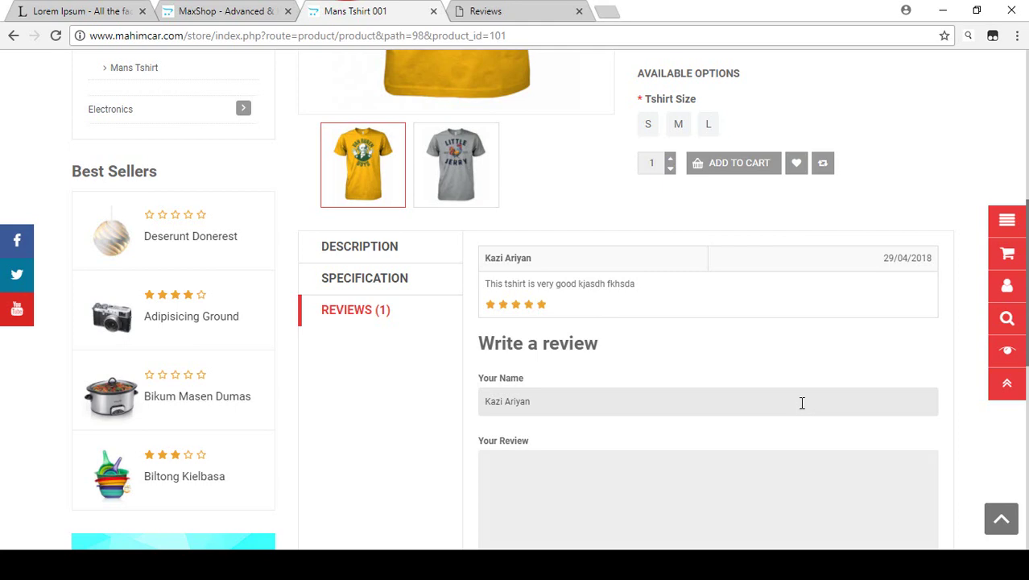
{"action": "scroll", "coordinate": [802, 403], "scroll_direction": "down", "scroll_amount": 2}
{"action": "left_click", "coordinate": [514, 10]}
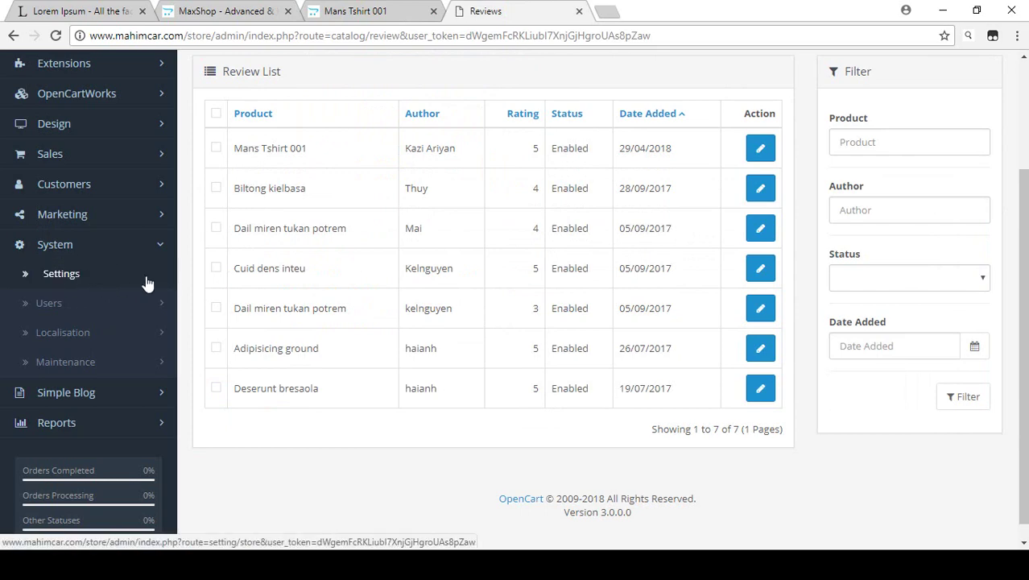
{"action": "scroll", "coordinate": [303, 308], "scroll_direction": "up", "scroll_amount": 2}
{"action": "scroll", "coordinate": [304, 311], "scroll_direction": "down", "scroll_amount": 2}
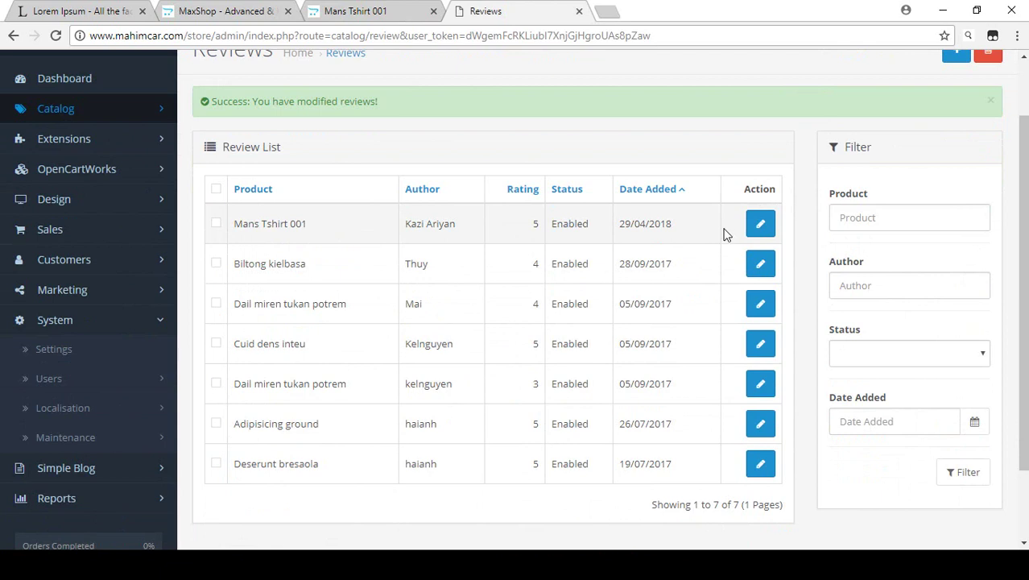
{"action": "scroll", "coordinate": [649, 299], "scroll_direction": "up", "scroll_amount": 1}
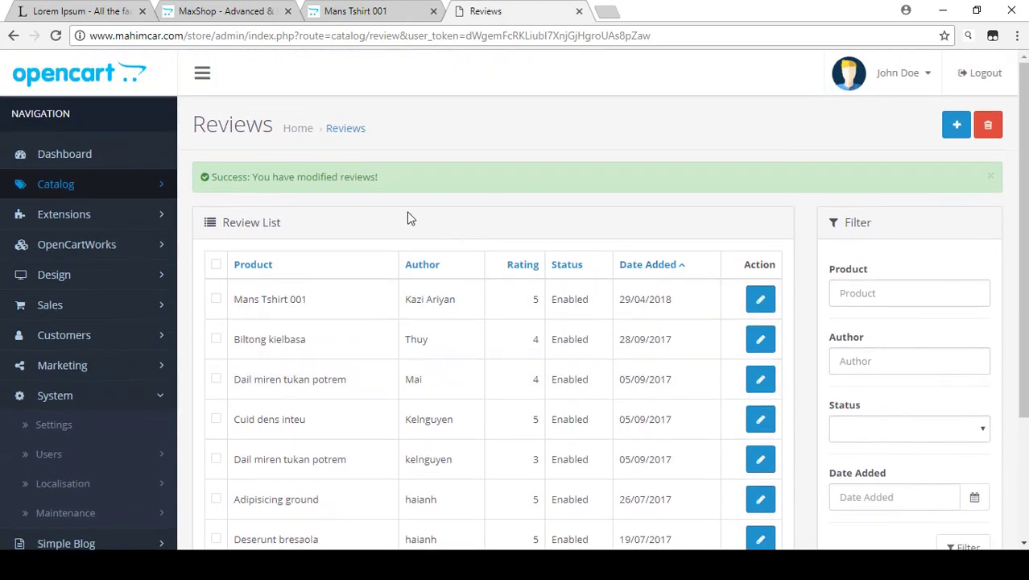
{"action": "left_click", "coordinate": [92, 185]}
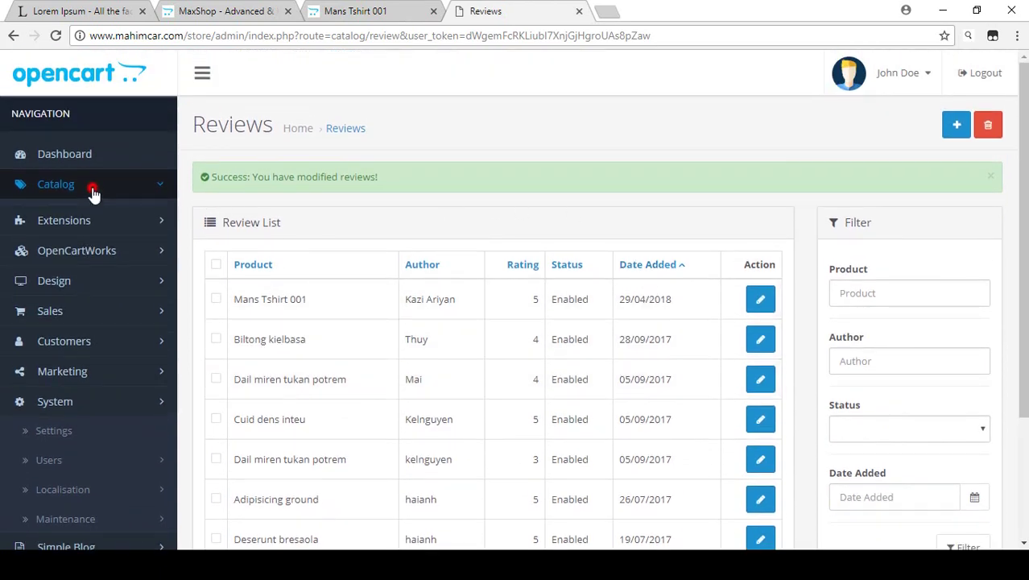